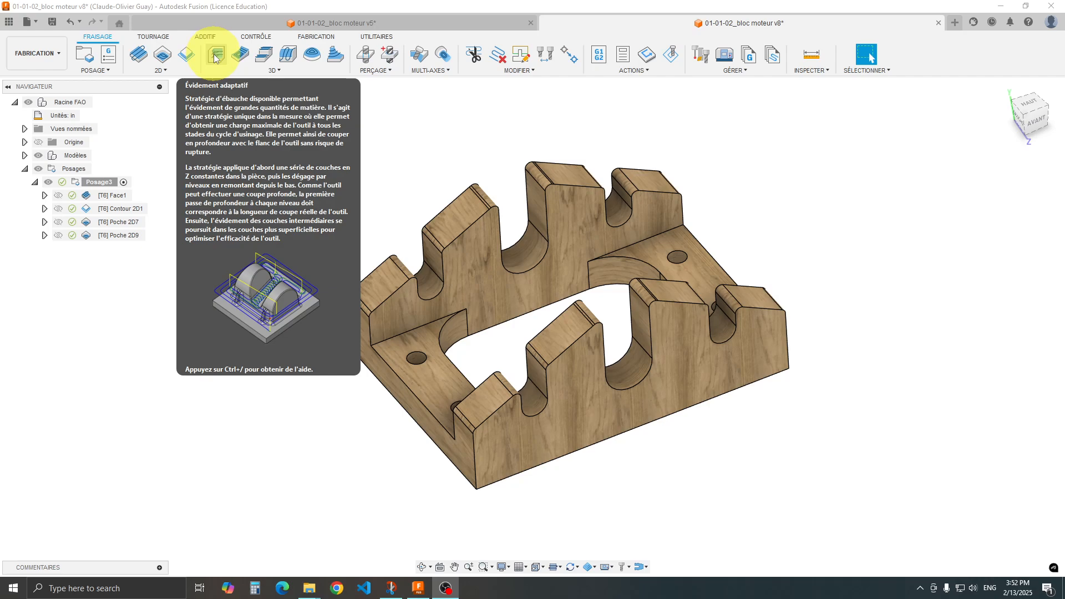
# Start a 3D adaptive clearing operation with tool 1 - Ø1/8" from the C01-241113_bibliotheque_outils library and the BOIS FRANC (Épaulement) cutting data.
pyautogui.click(214, 54)
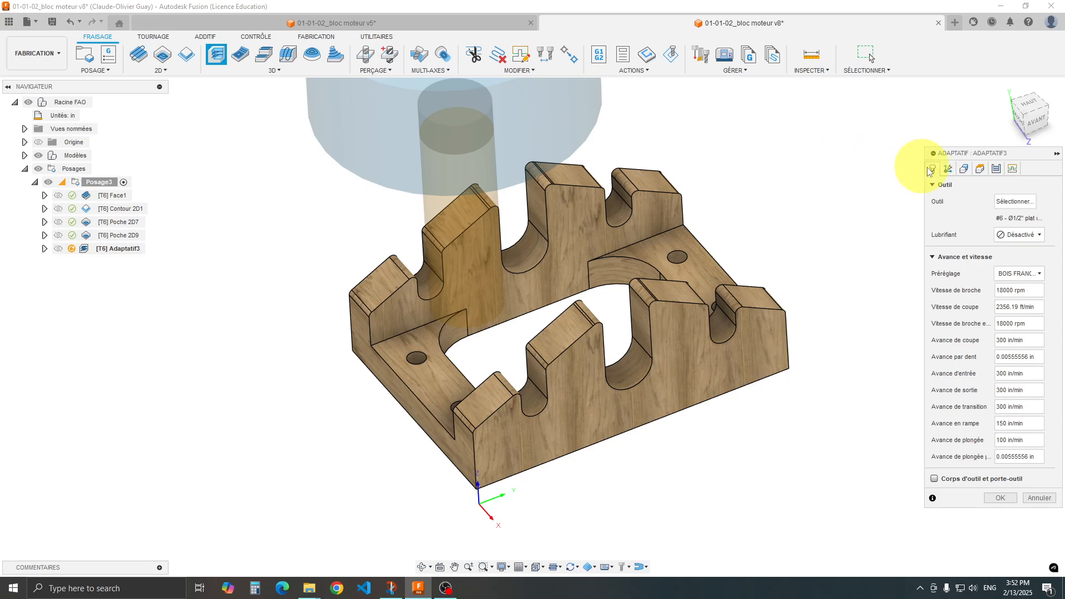
pyautogui.click(1005, 202)
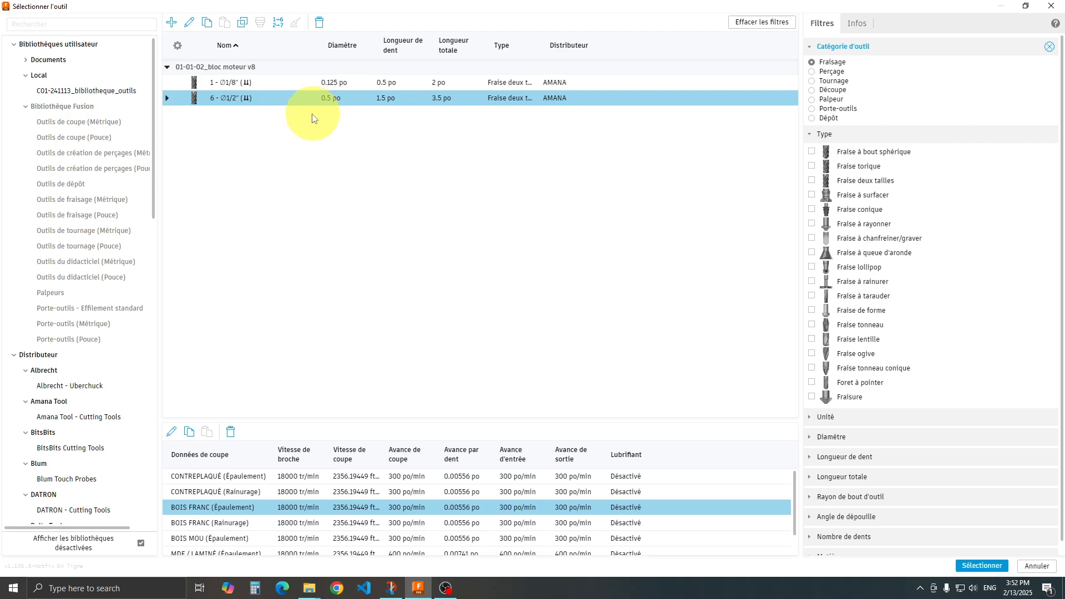
pyautogui.click(118, 90)
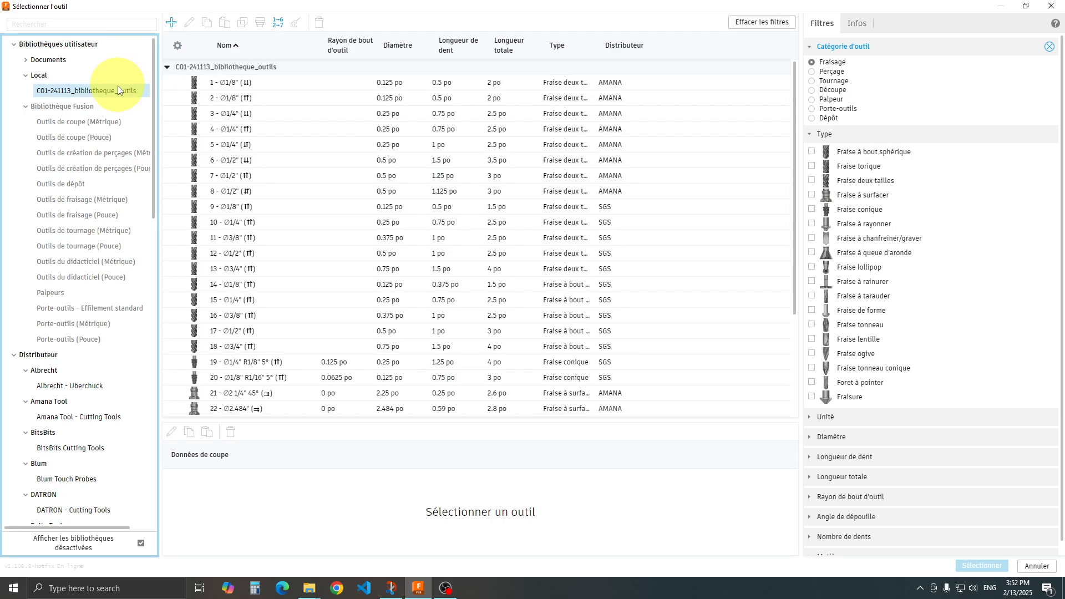
pyautogui.click(275, 83)
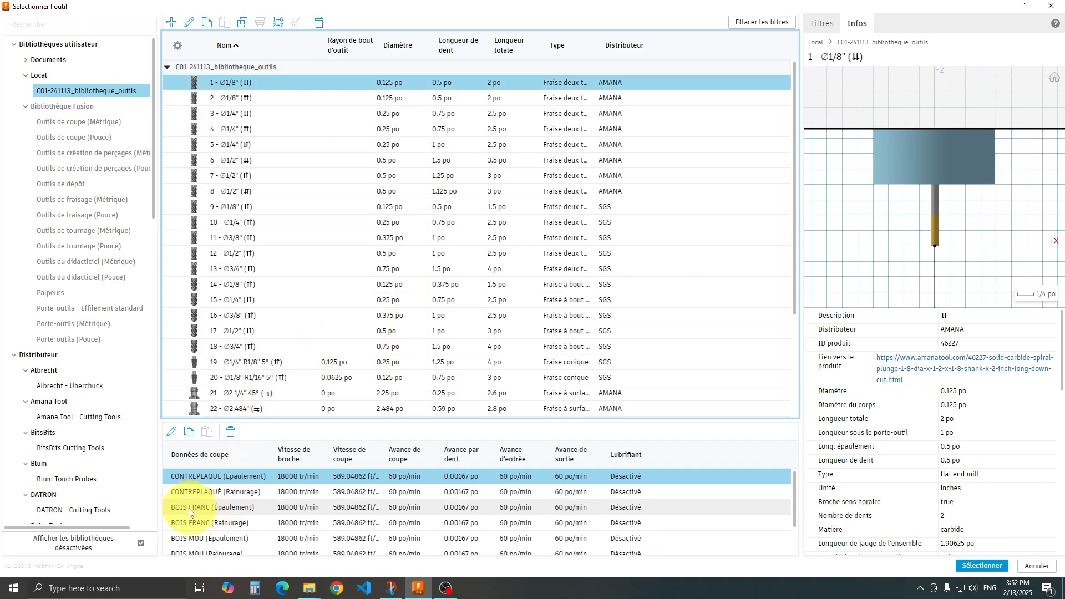
pyautogui.click(207, 509)
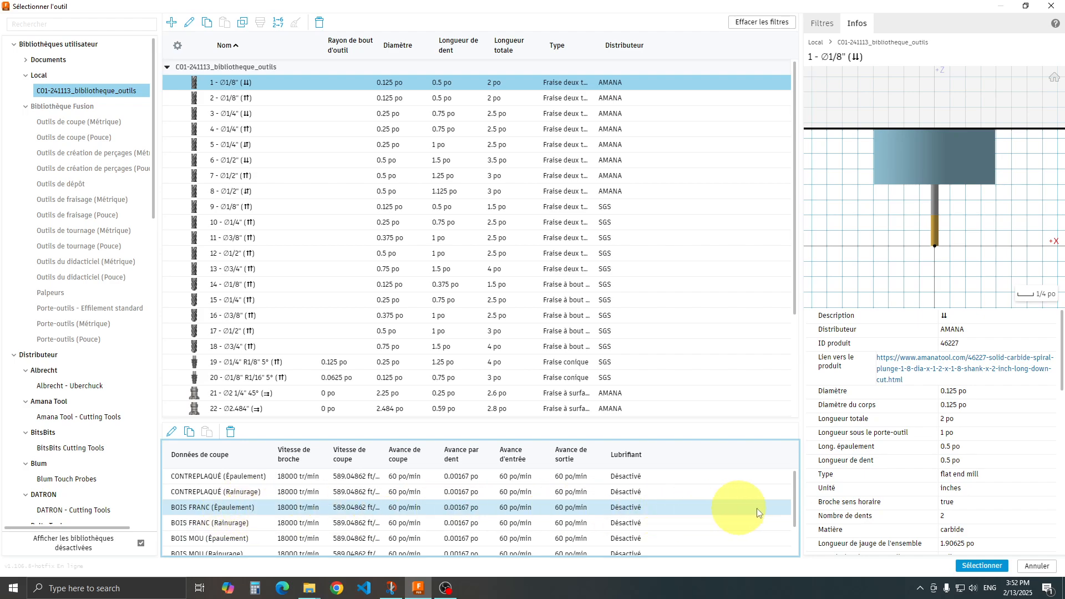
pyautogui.click(972, 568)
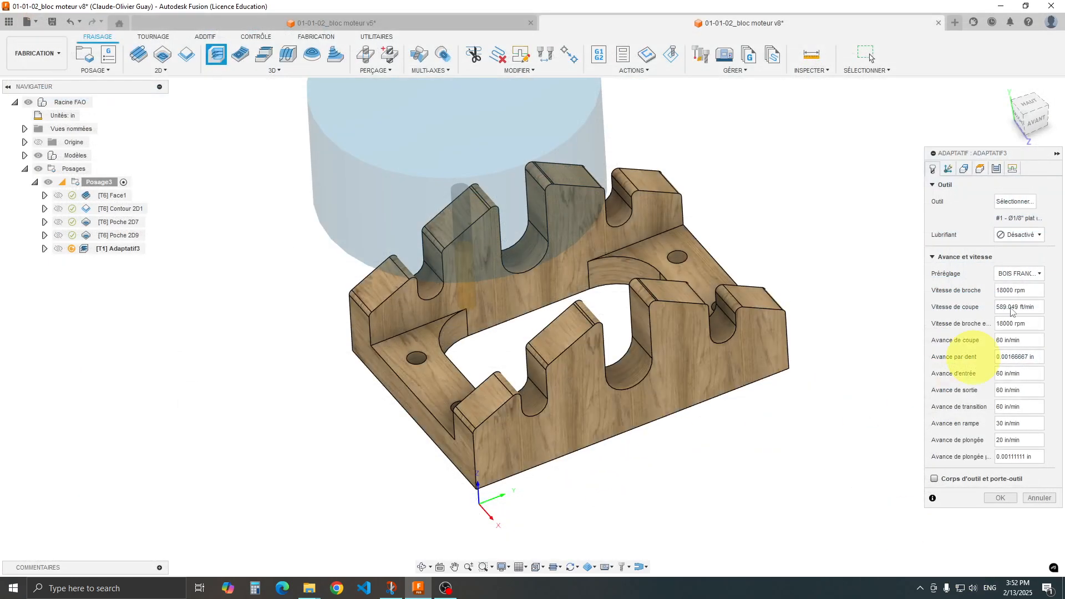
# Check the adaptive operation's remaining-stock definition and pass settings, then accept the operation to generate its toolpath.
pyautogui.click(964, 168)
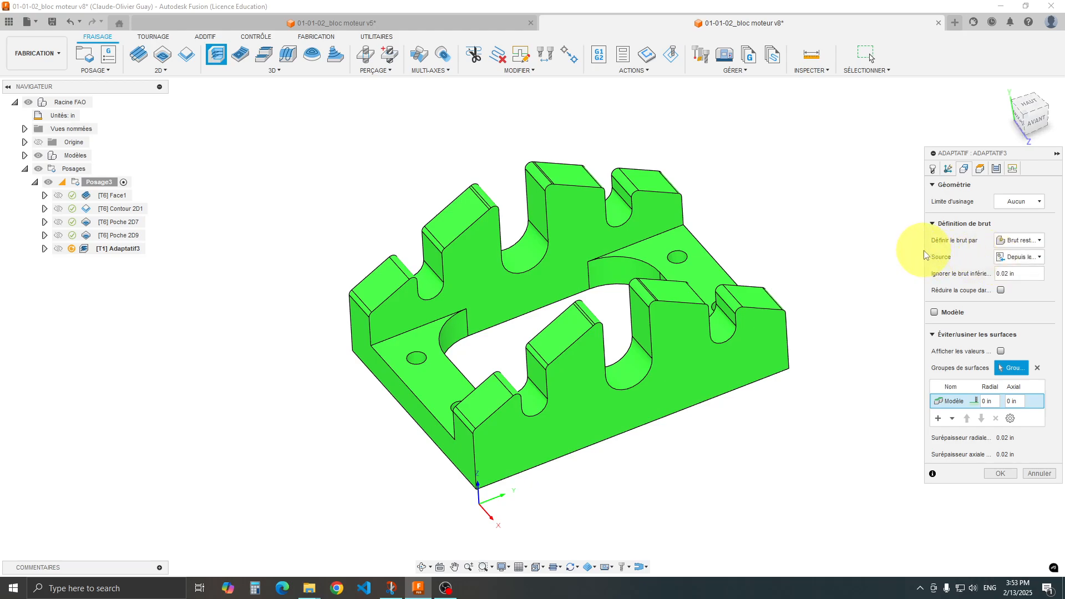
pyautogui.moveTo(926, 255); pyautogui.dragTo(808, 252)
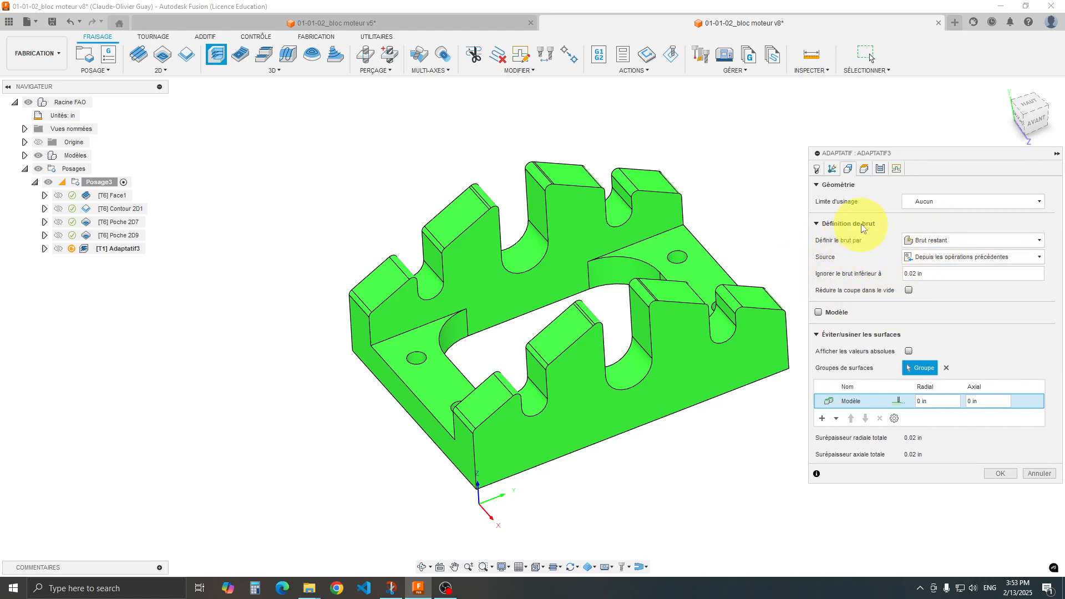
pyautogui.moveTo(956, 239)
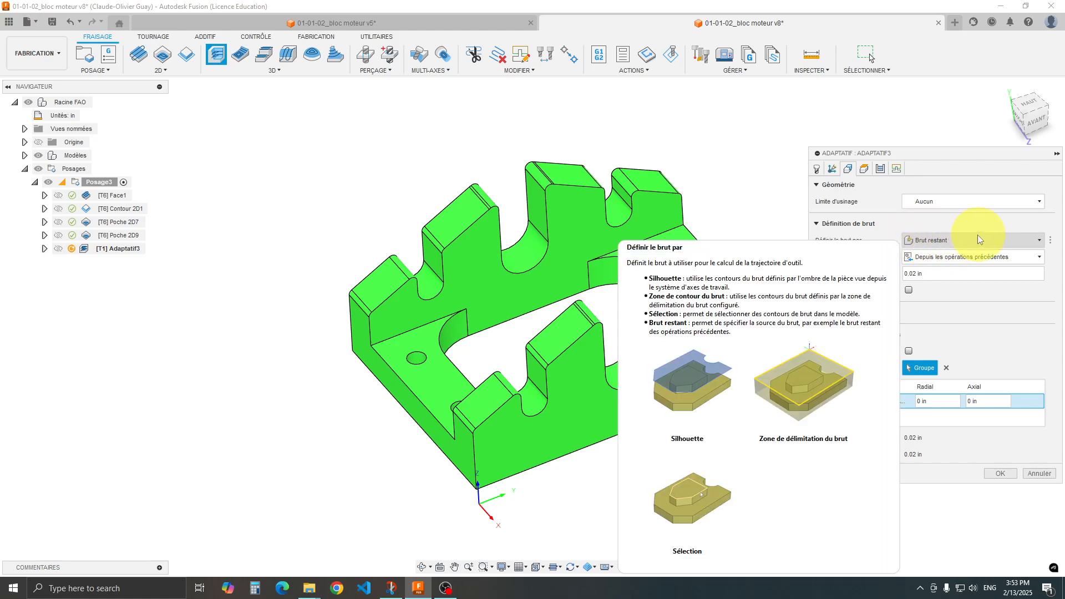
pyautogui.moveTo(913, 258)
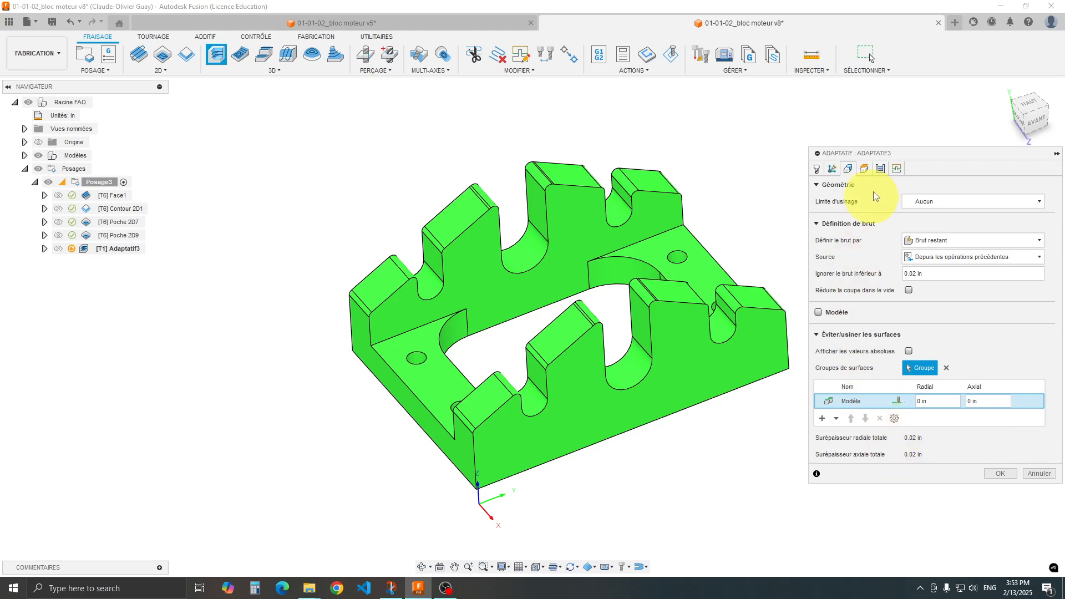
pyautogui.click(880, 171)
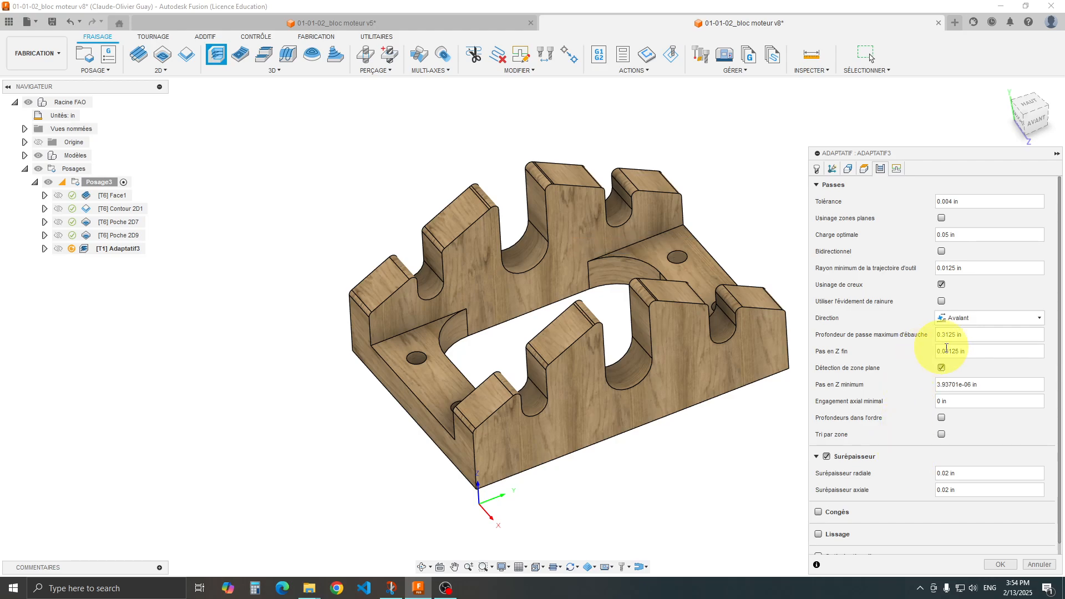
pyautogui.moveTo(945, 351)
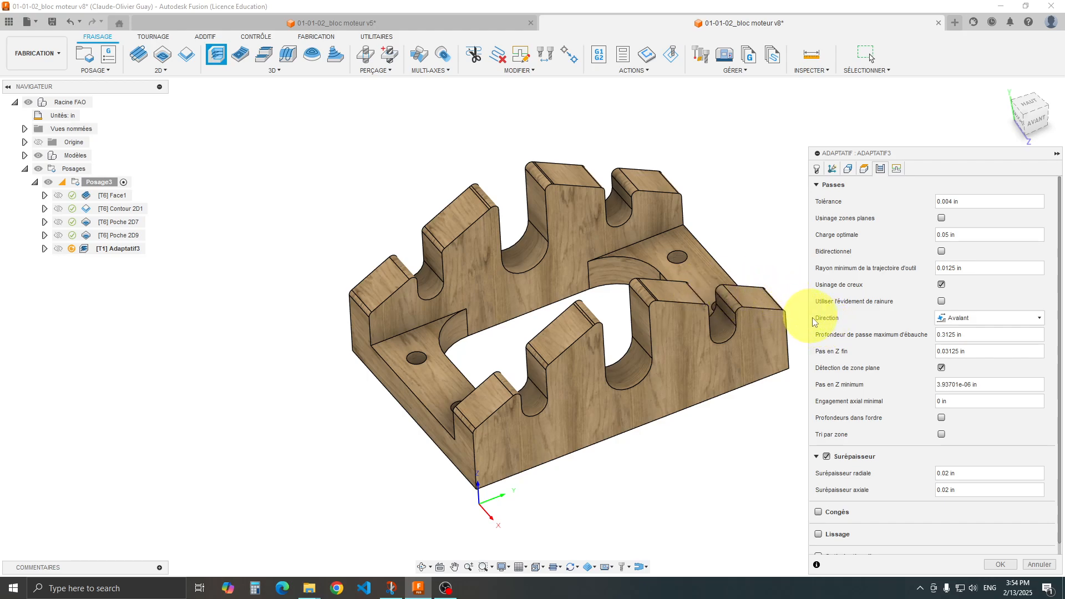
pyautogui.click(996, 565)
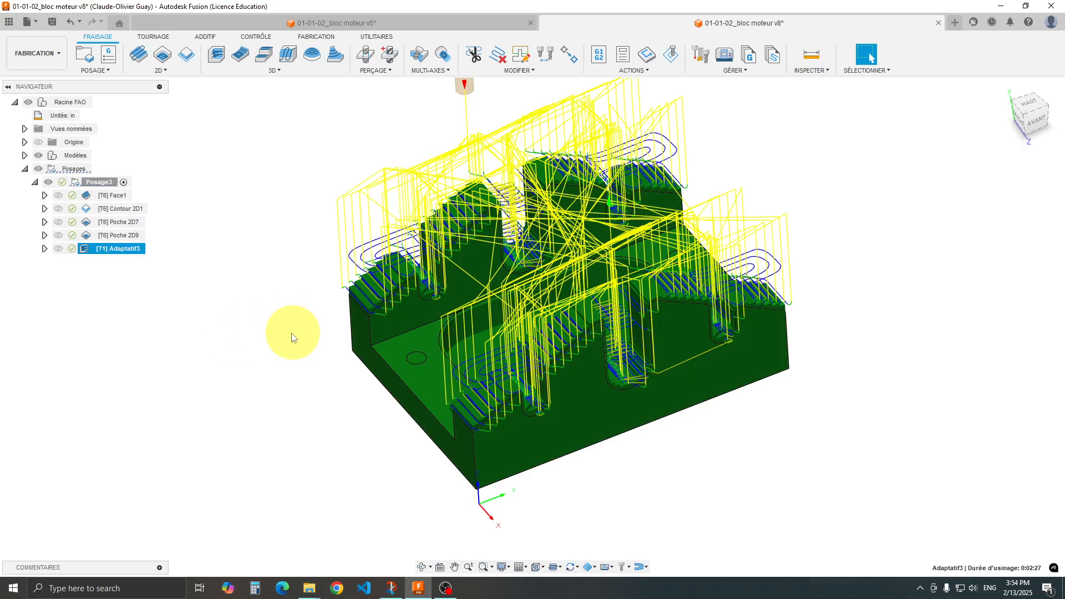
# Check the validity status of the Poche 2D9 and adaptive operations and view the commands available for Posage3.
pyautogui.moveTo(72, 250)
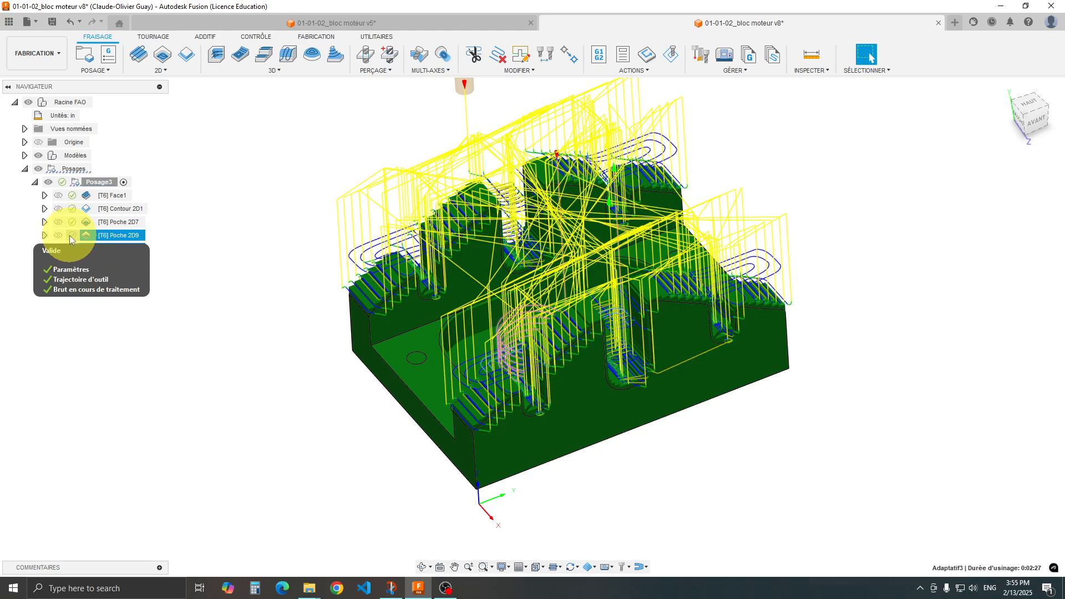
pyautogui.rightClick(98, 182)
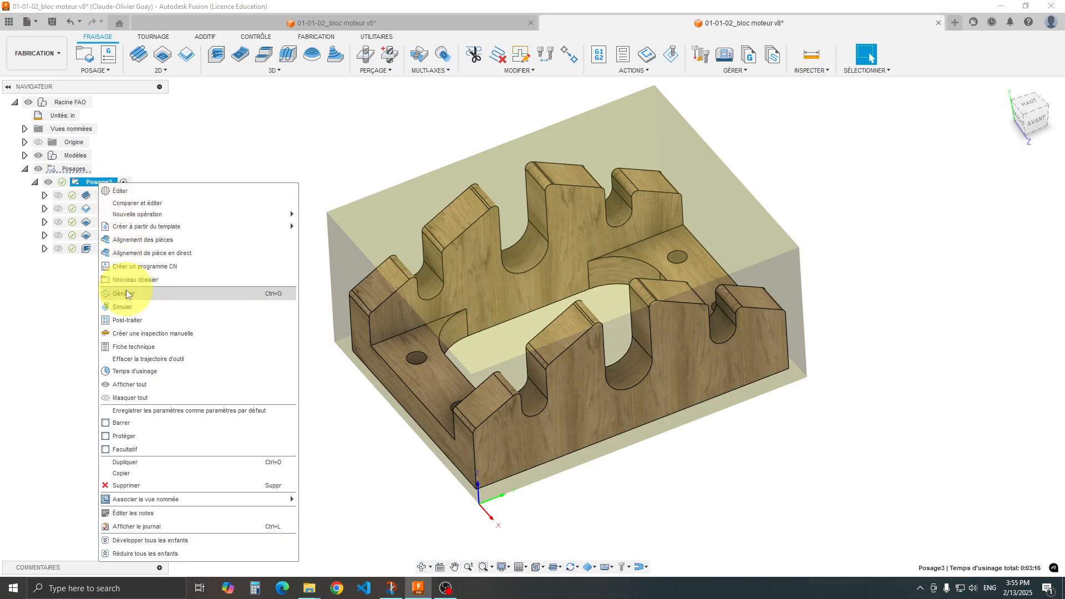
pyautogui.click(218, 161)
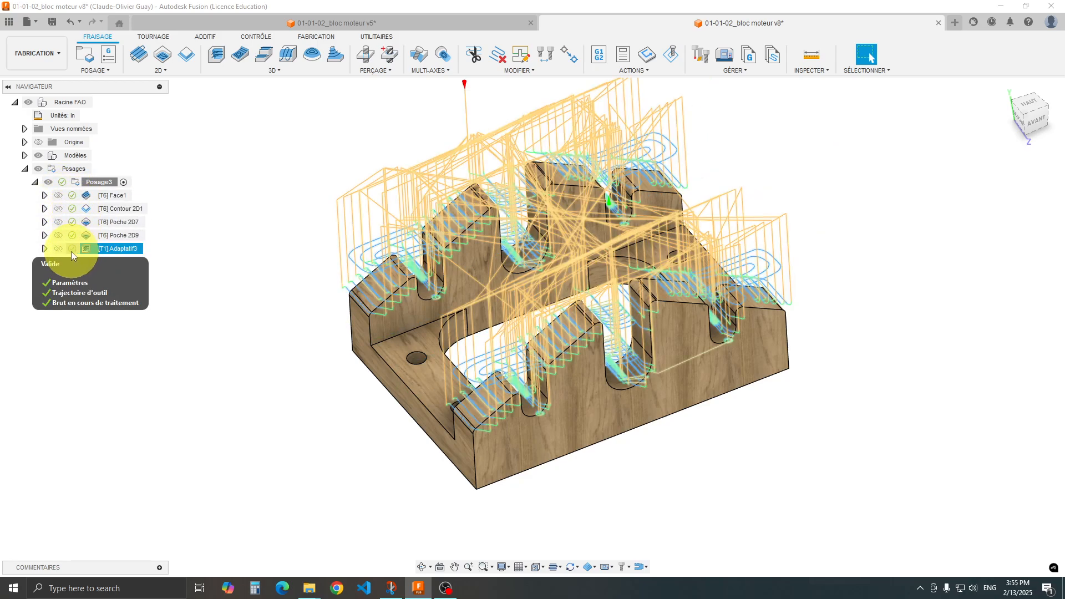
# Reopen the adaptive operation, review its stock definition and source against the preceding operations, and close it with OK.
pyautogui.doubleClick(88, 247)
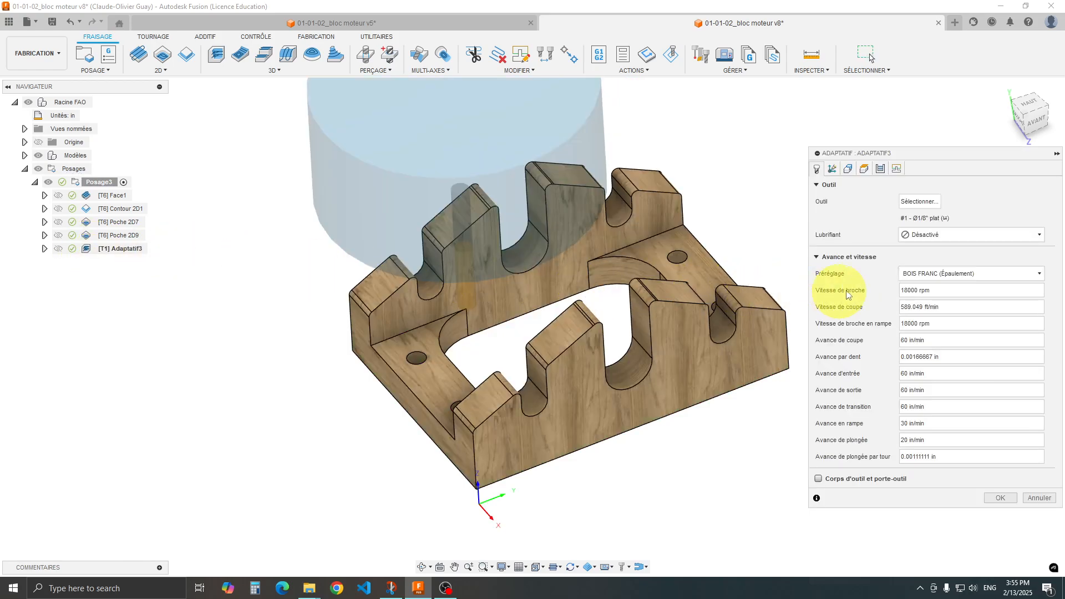
pyautogui.click(847, 172)
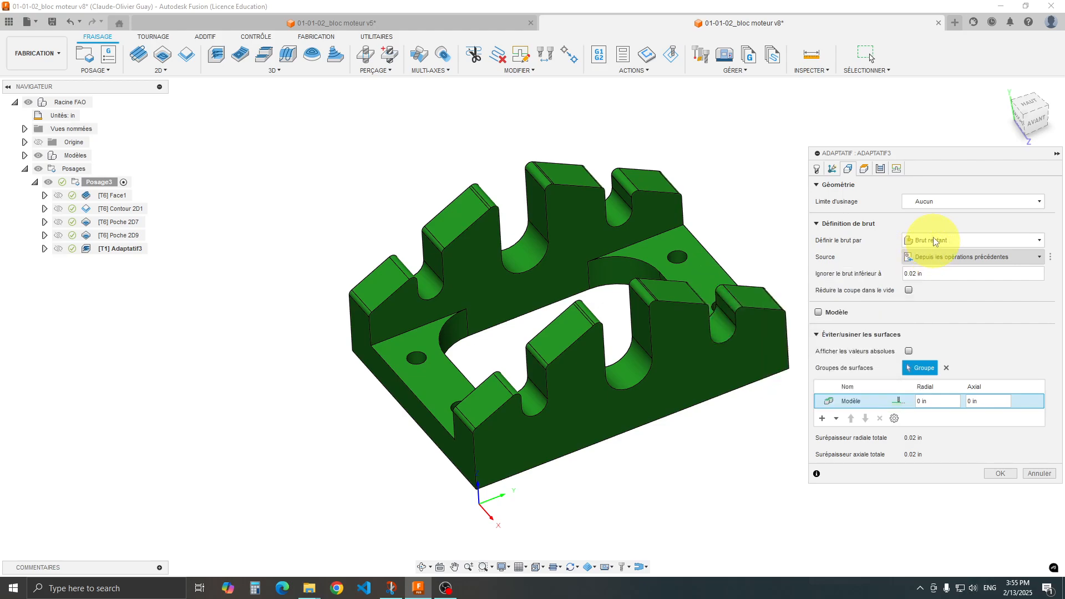
pyautogui.moveTo(929, 264)
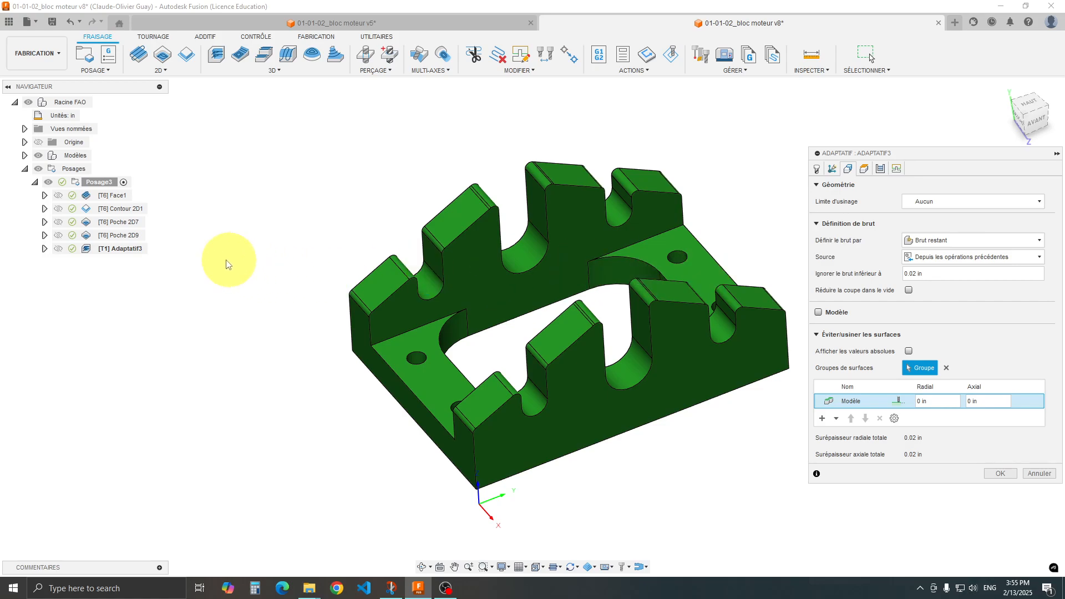
pyautogui.moveTo(78, 242)
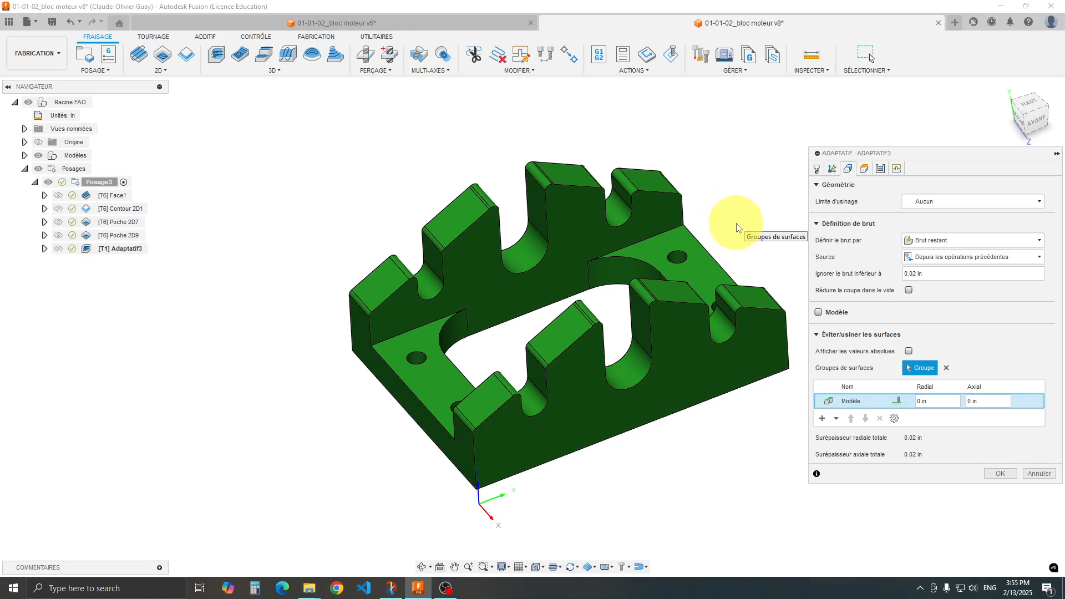
pyautogui.keyDown('shift'); pyautogui.moveTo(736, 225); pyautogui.dragTo(682, 231, button='middle'); pyautogui.keyUp('shift')
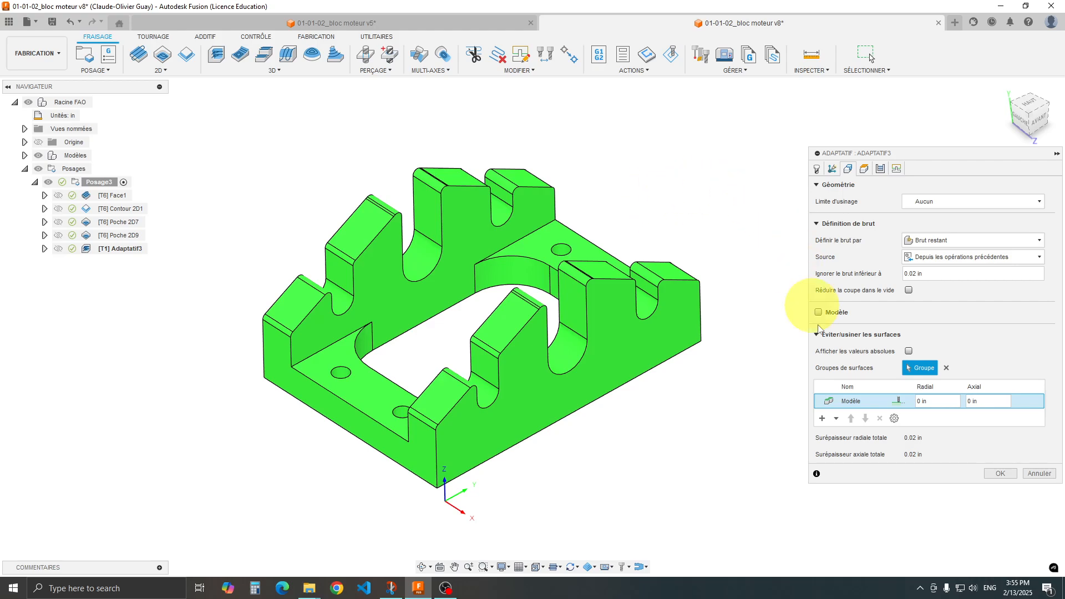
pyautogui.click(1001, 474)
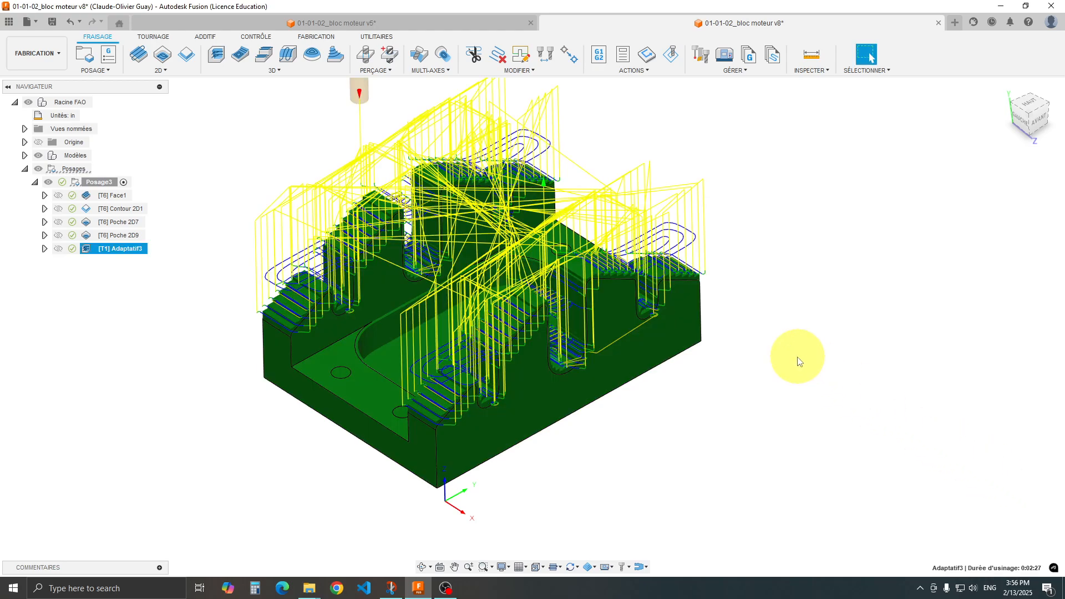
# Simulate the adaptive toolpath to its end, raising the playback speed as the cut progresses.
pyautogui.click(674, 58)
pyautogui.moveTo(594, 542); pyautogui.dragTo(561, 542)
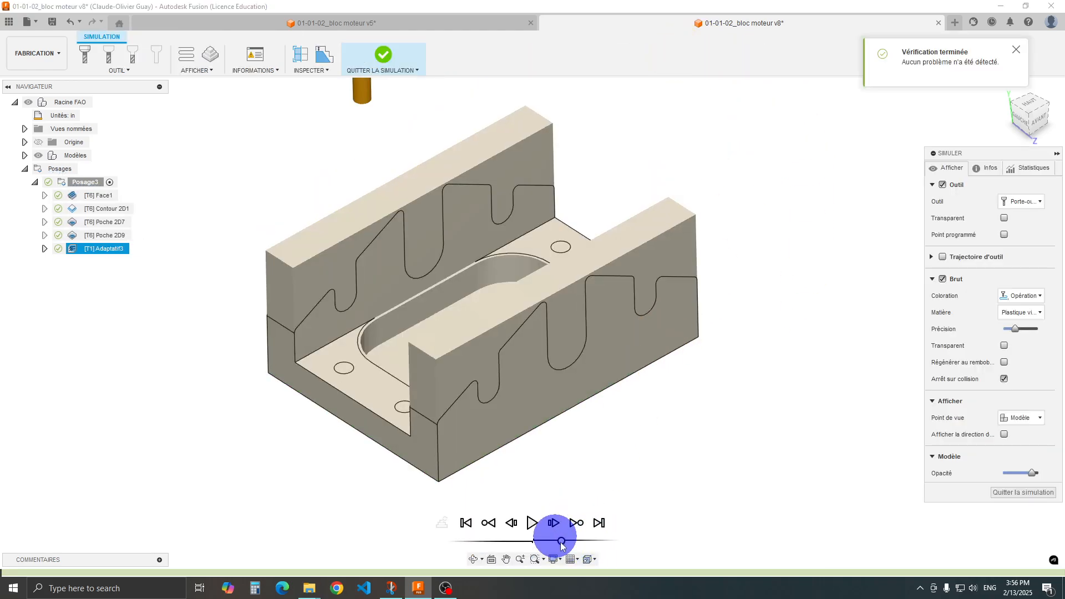
pyautogui.click(531, 523)
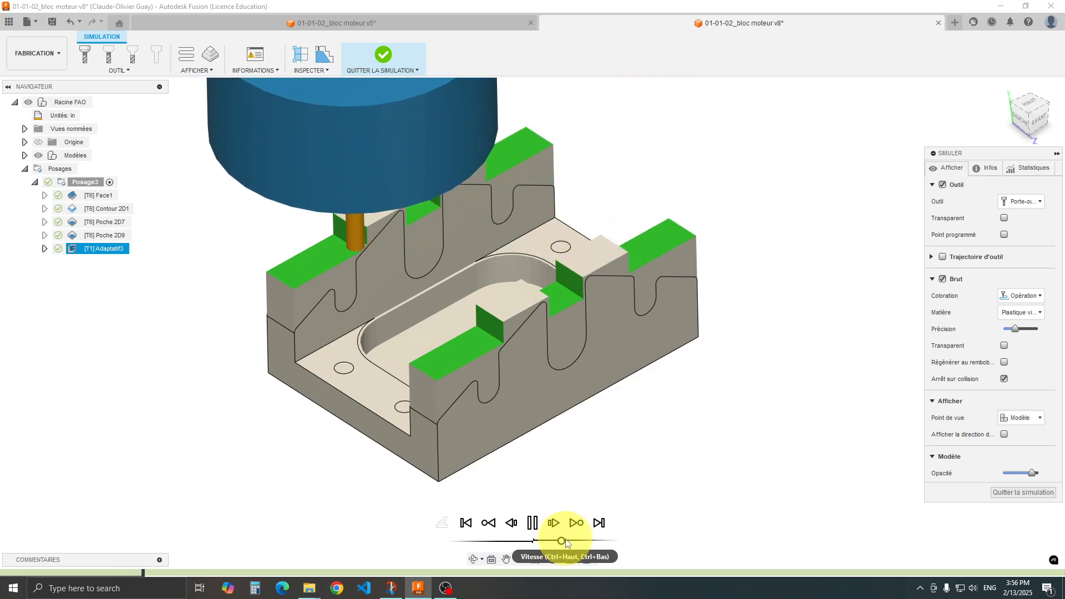
pyautogui.moveTo(566, 543); pyautogui.dragTo(572, 543)
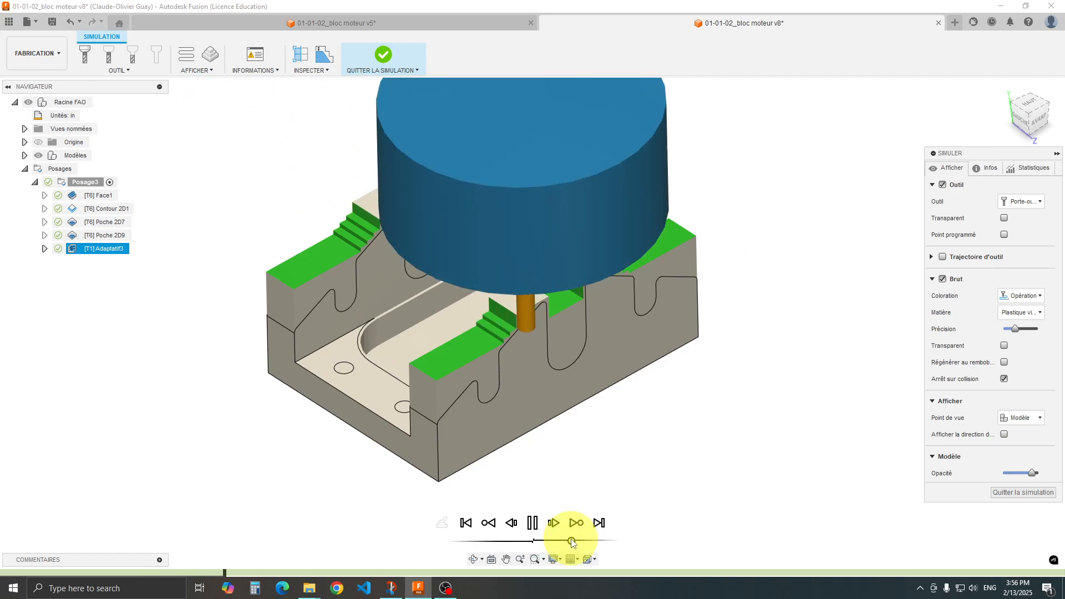
pyautogui.click(575, 541)
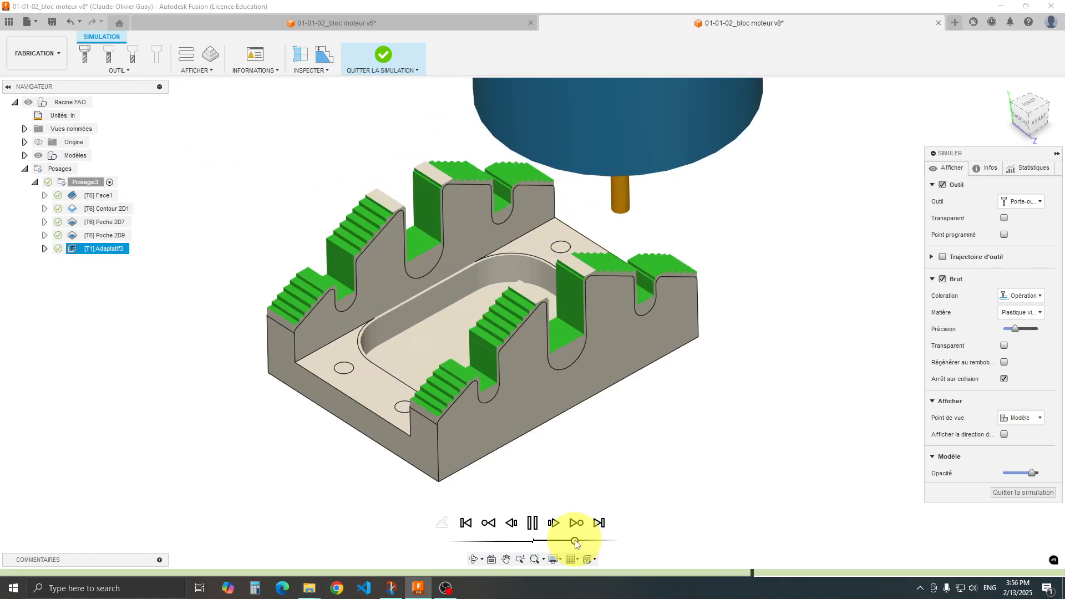
pyautogui.moveTo(575, 542); pyautogui.dragTo(613, 541)
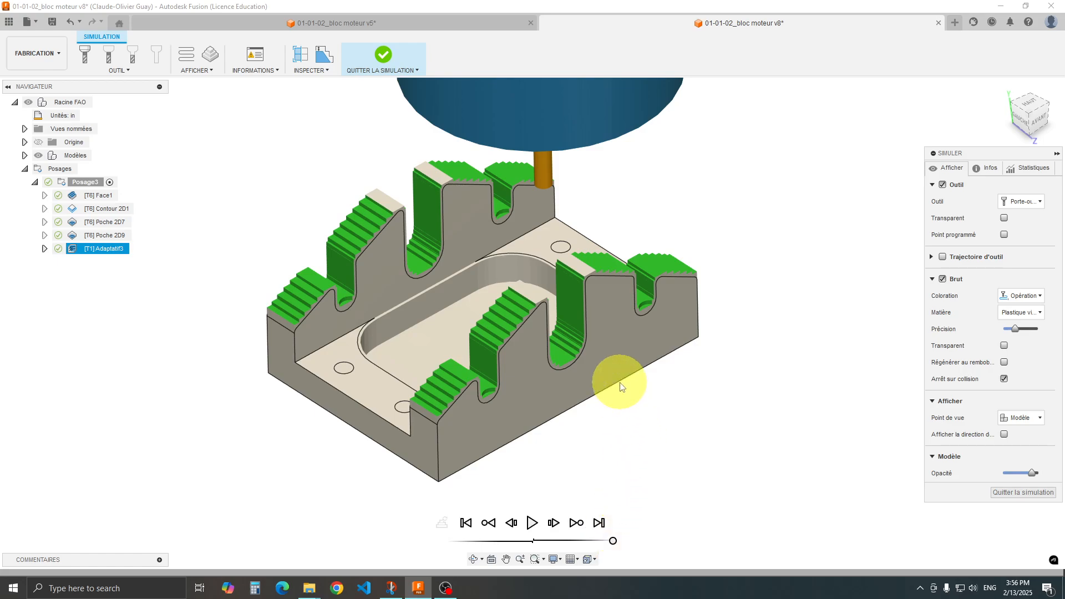
# Inspect the stock-to-model distance on the stepped slopes of the simulated part, then exit the simulation.
pyautogui.scroll(5, 518, 285)
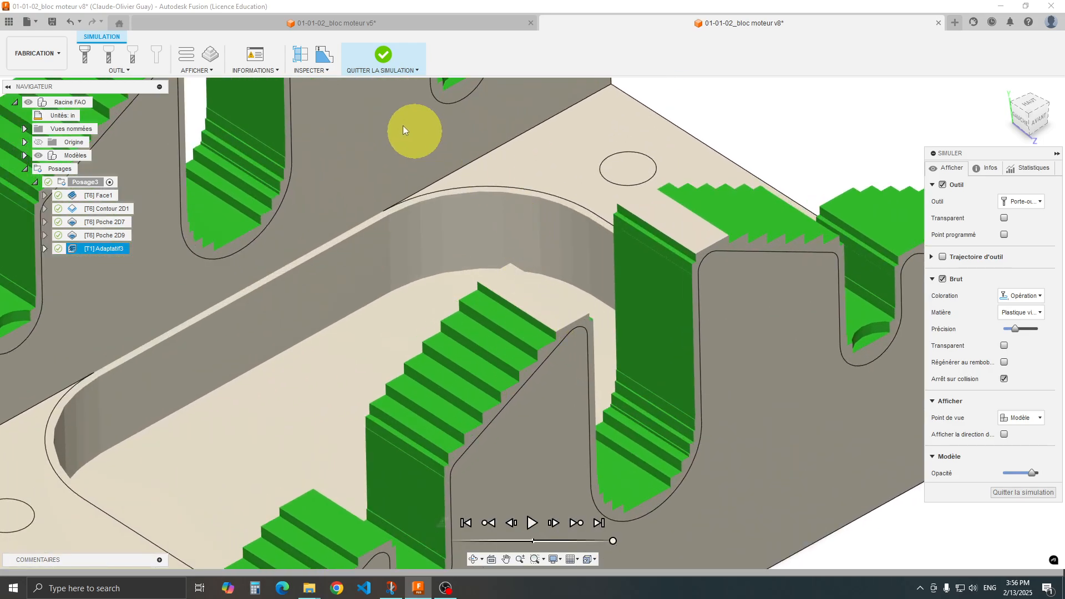
pyautogui.click(324, 55)
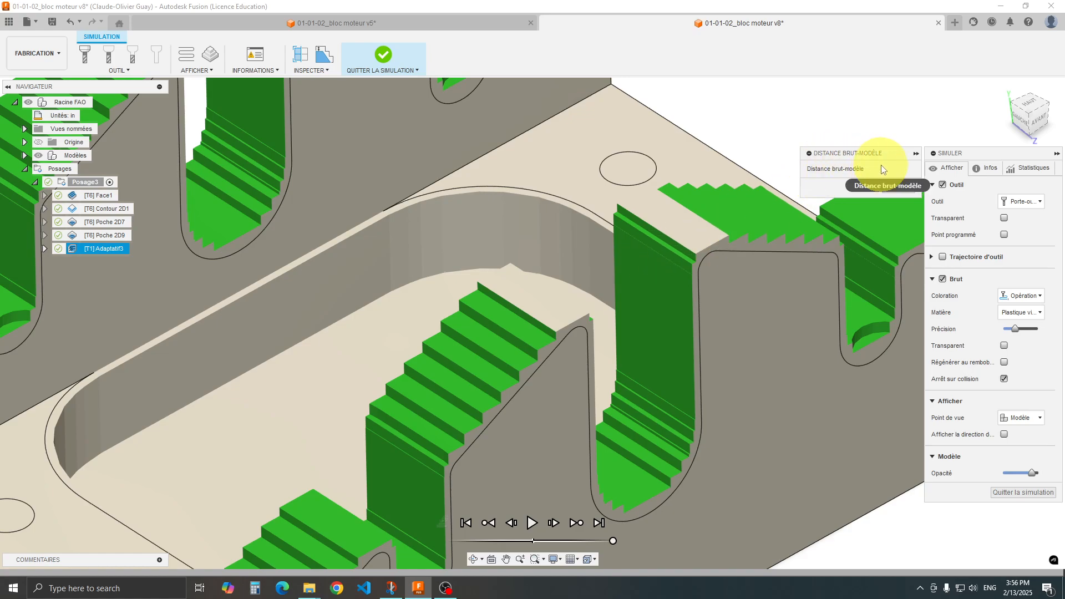
pyautogui.click(564, 325)
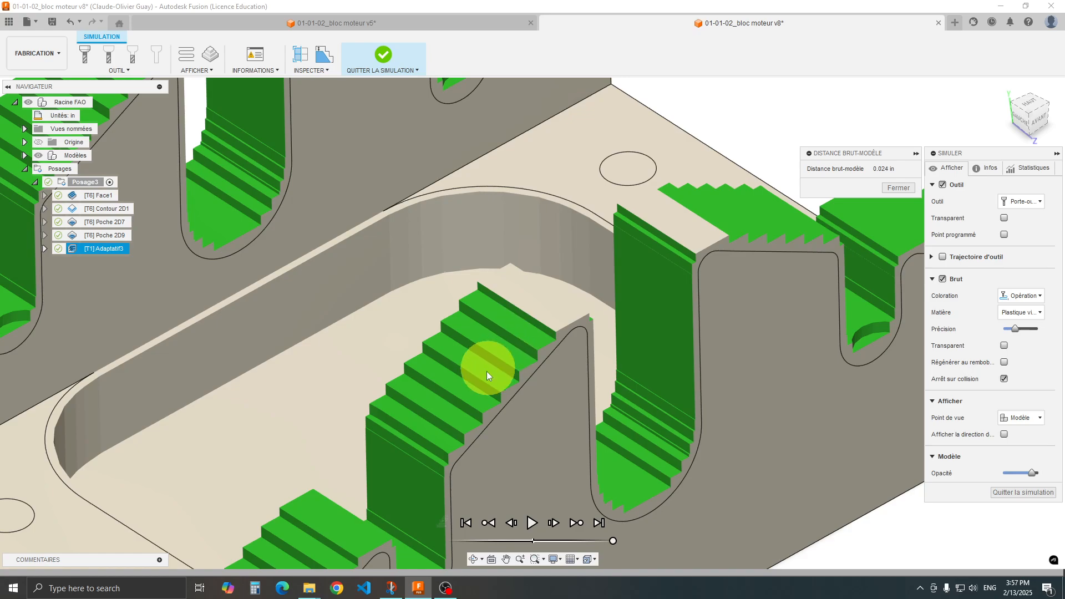
pyautogui.moveTo(454, 412); pyautogui.dragTo(549, 258, button='middle')
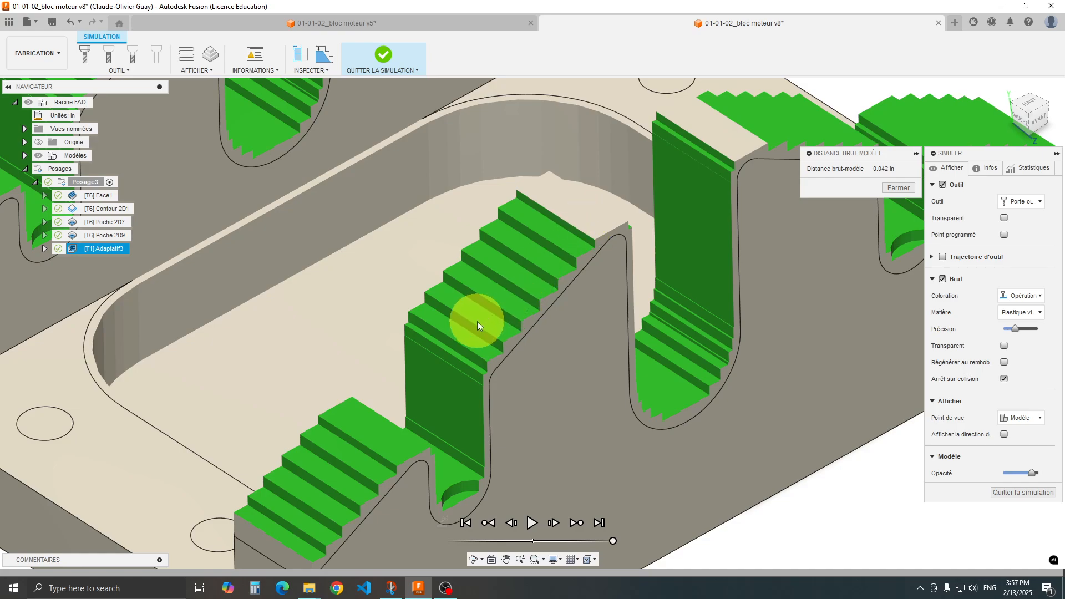
pyautogui.scroll(-8, 477, 321)
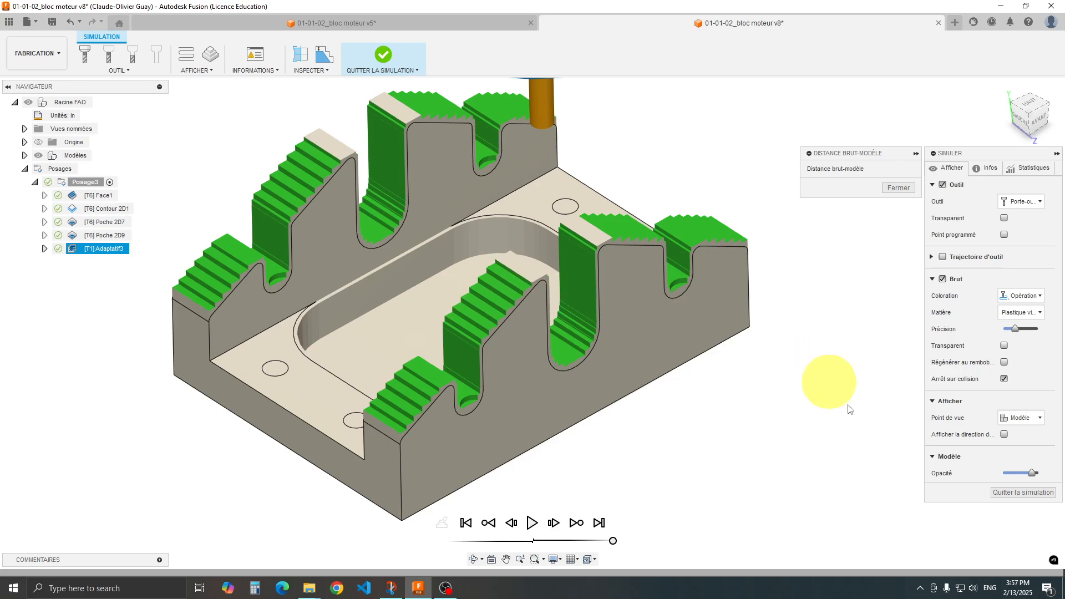
pyautogui.click(898, 188)
pyautogui.click(995, 491)
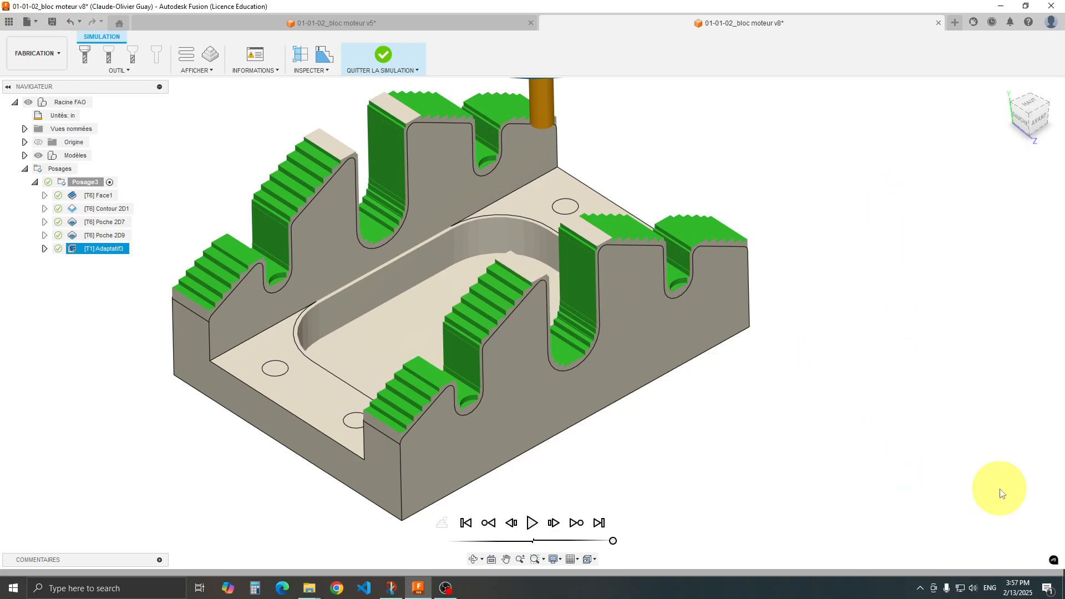
# Edit the Adaptatif3 operation's passes, set the fine stepdown (Pas en Z fin) to 0.03 in, and confirm the operation.
pyautogui.doubleClick(87, 250)
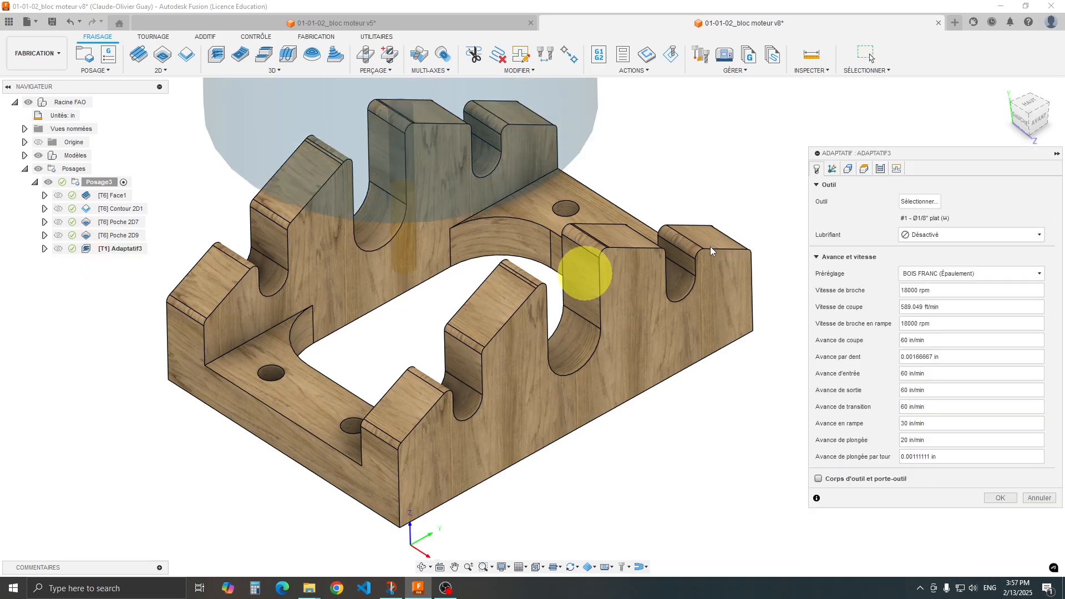
pyautogui.click(880, 170)
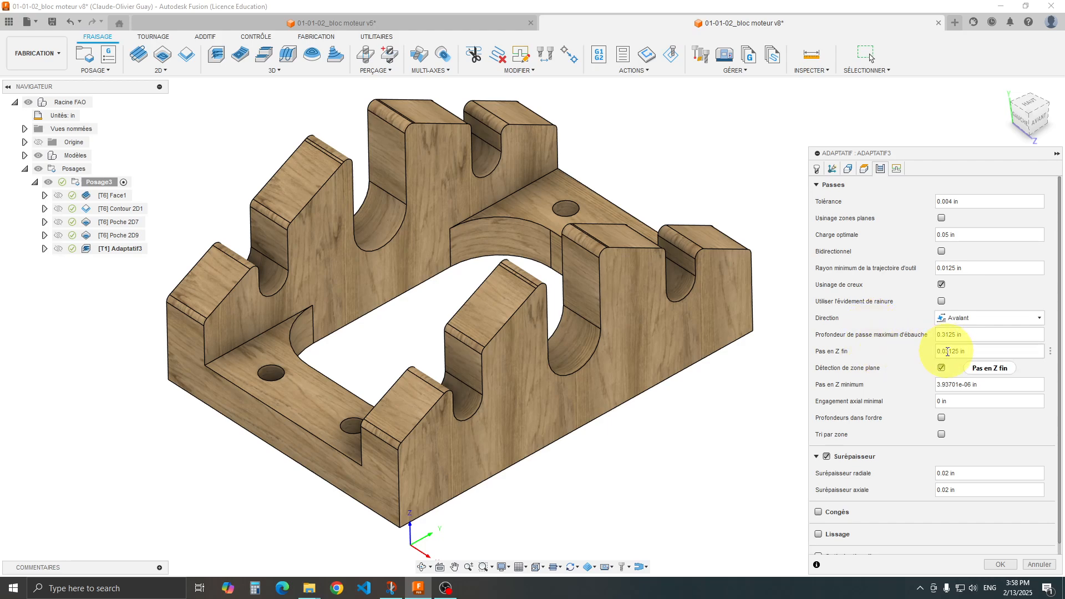
pyautogui.moveTo(948, 351); pyautogui.dragTo(960, 352)
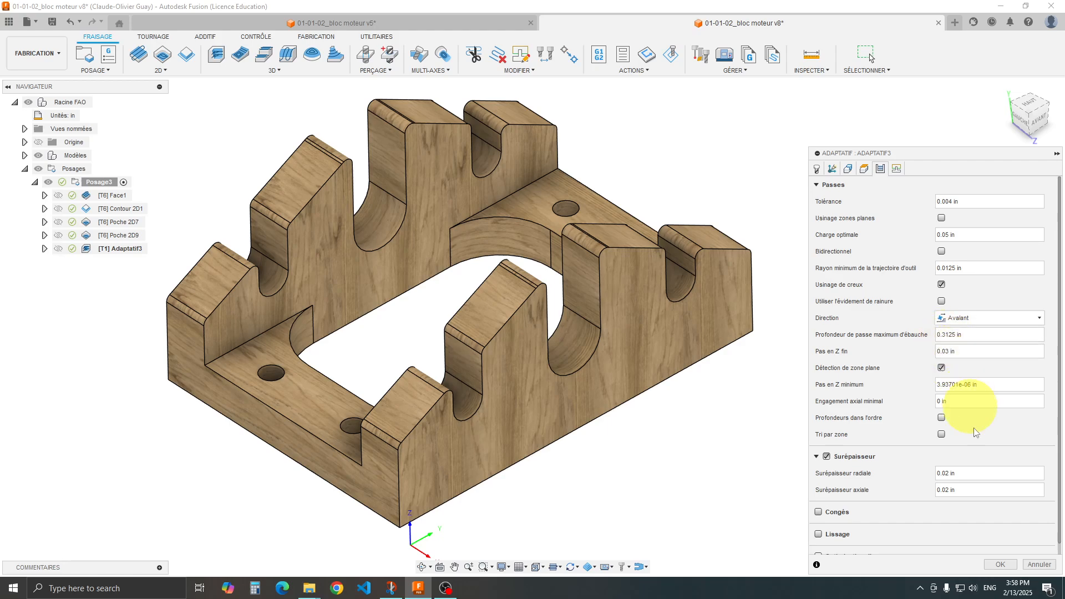
pyautogui.click(996, 565)
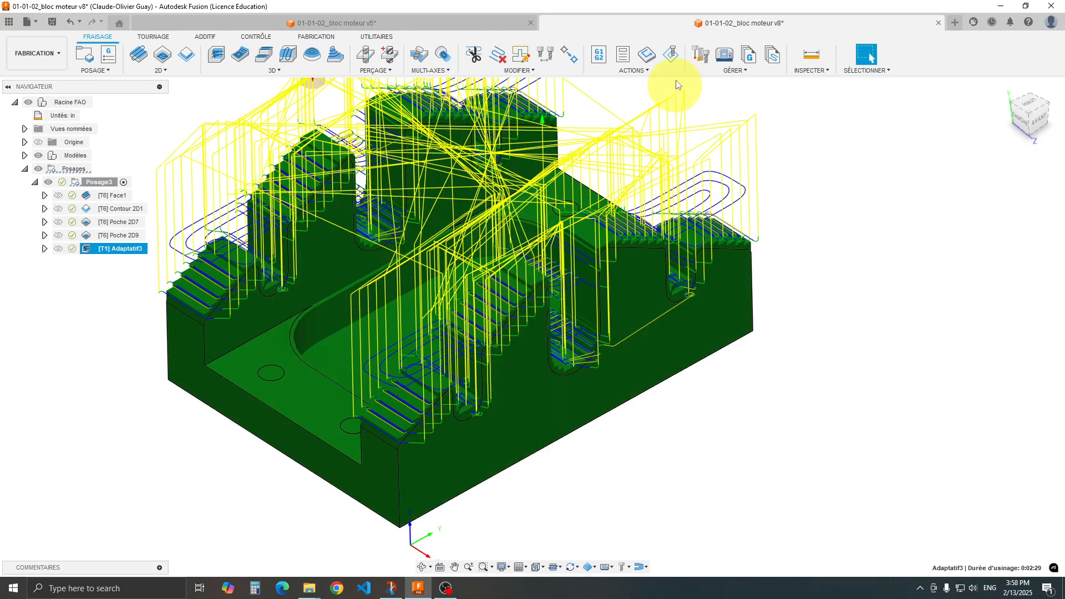
# Simulate Adaptatif3 straight to the end of its toolpath and measure the stock-to-model distance on the stepped slopes.
pyautogui.click(671, 53)
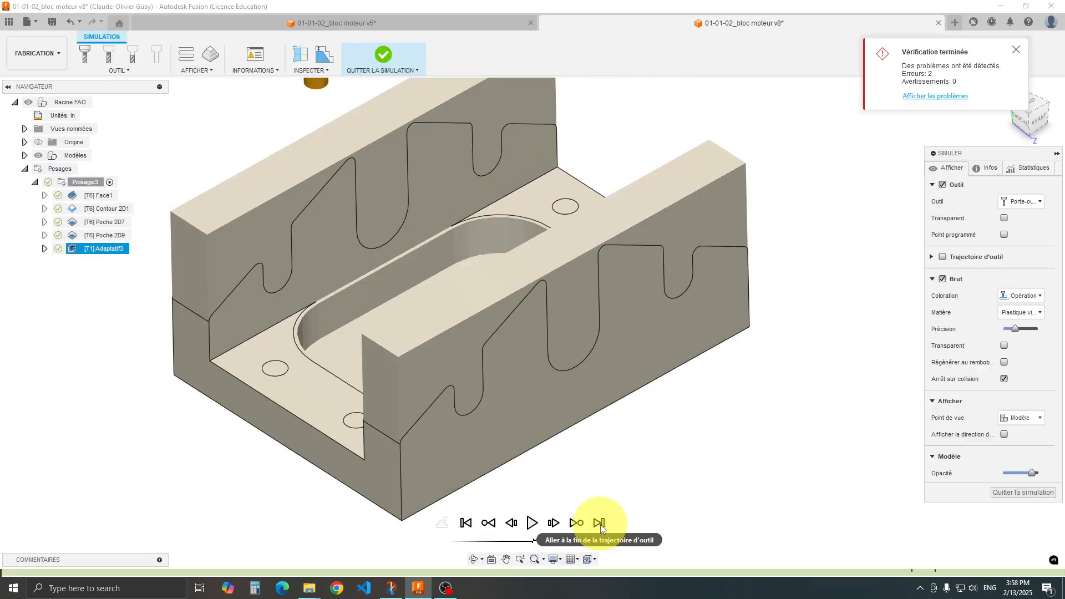
pyautogui.click(600, 522)
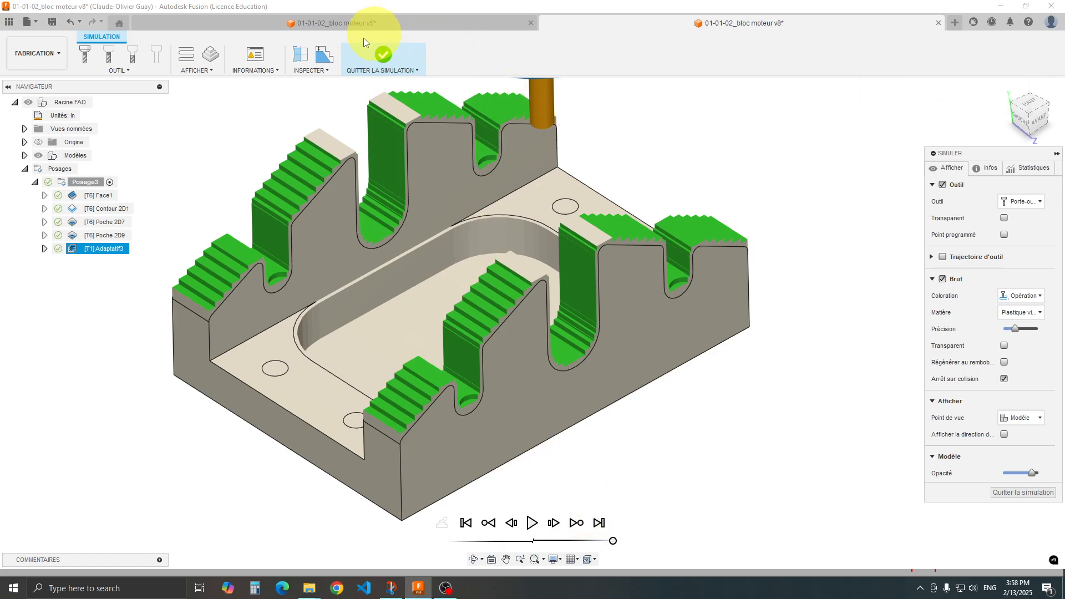
pyautogui.click(325, 54)
pyautogui.scroll(5, 494, 257)
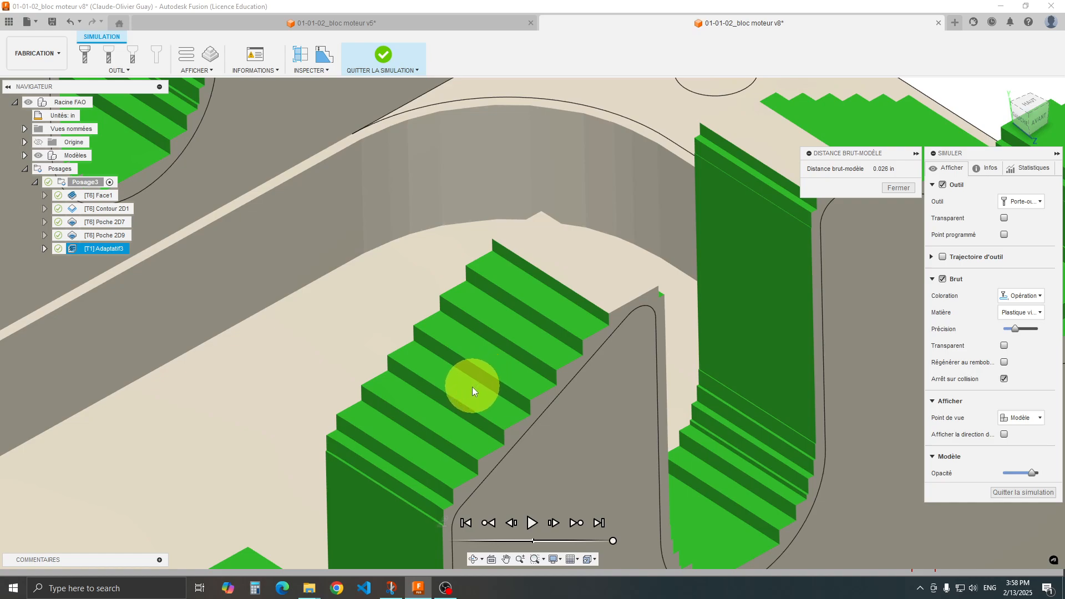
pyautogui.moveTo(444, 410); pyautogui.dragTo(553, 261, button='middle')
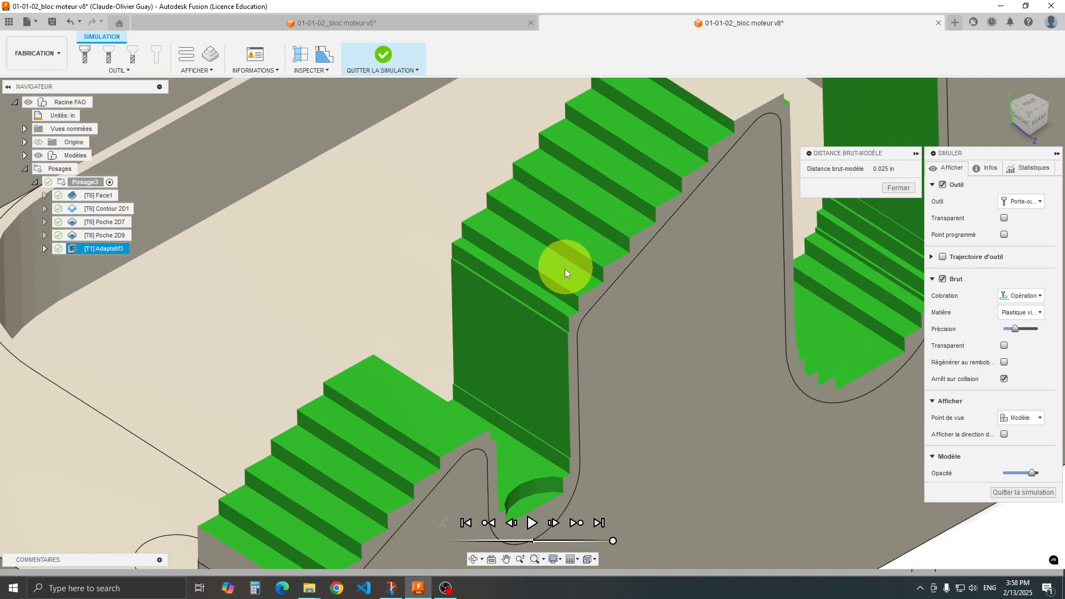
# Check the stock-to-model distance in the small rounded slot of the front wall, and exit the simulation.
pyautogui.scroll(-4, 563, 271)
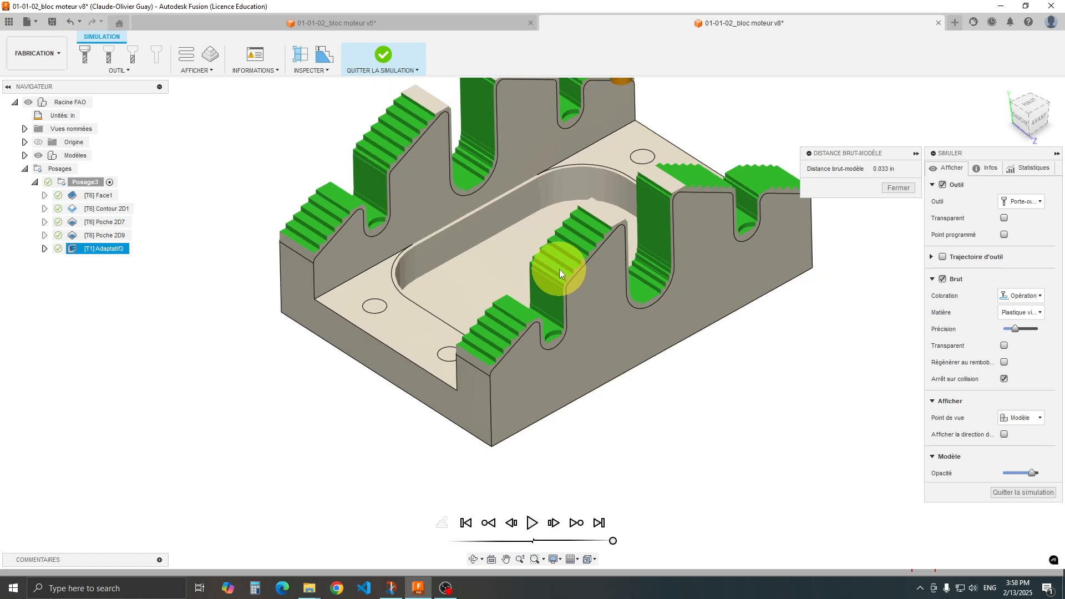
pyautogui.keyDown('shift'); pyautogui.moveTo(560, 285); pyautogui.dragTo(518, 295, button='middle'); pyautogui.keyUp('shift')
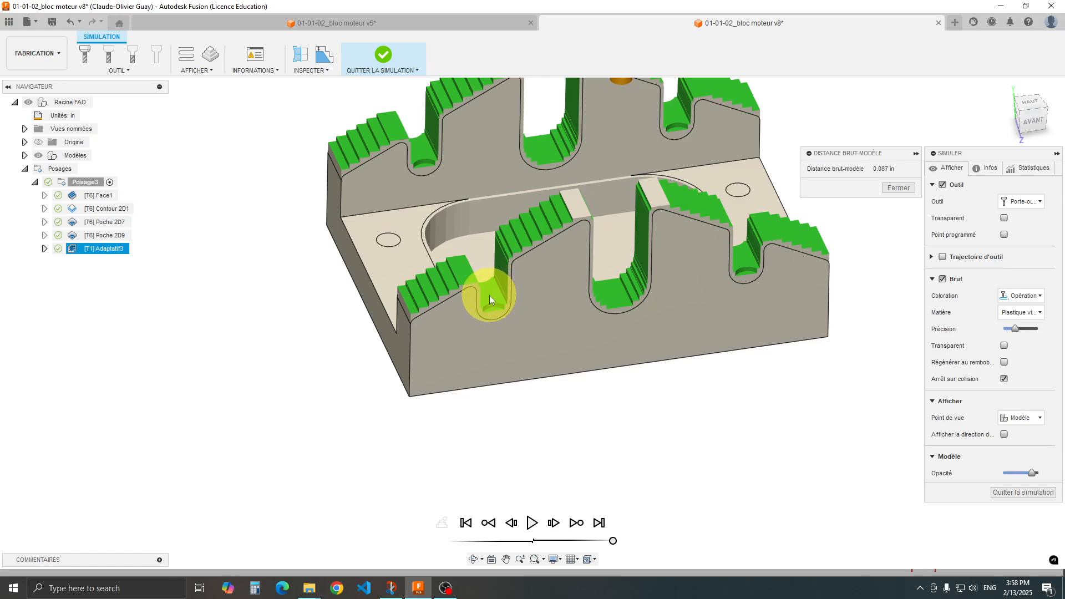
pyautogui.scroll(3, 489, 295)
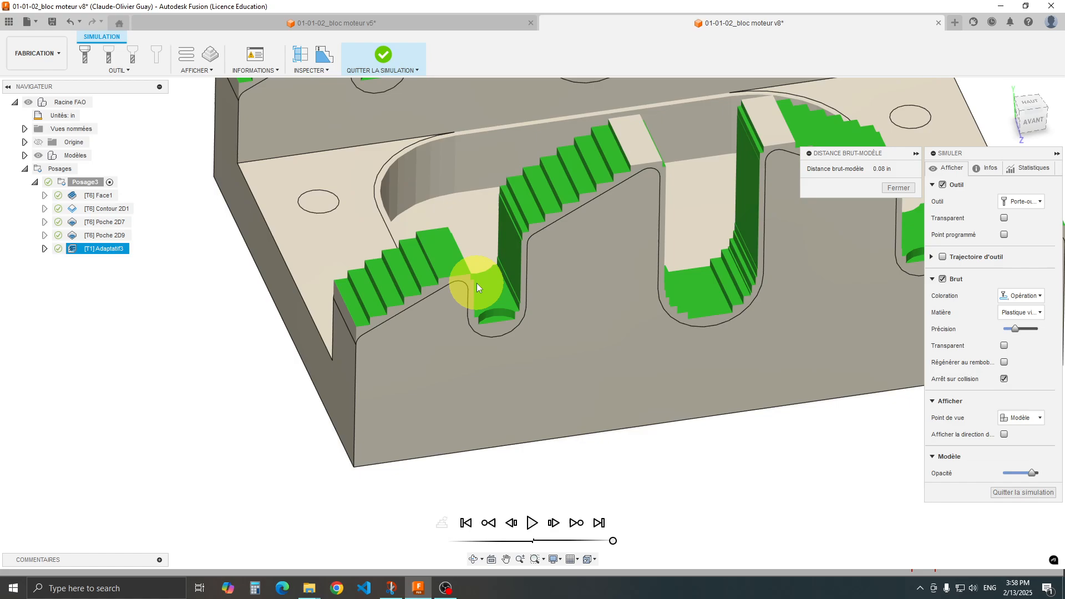
pyautogui.click(896, 188)
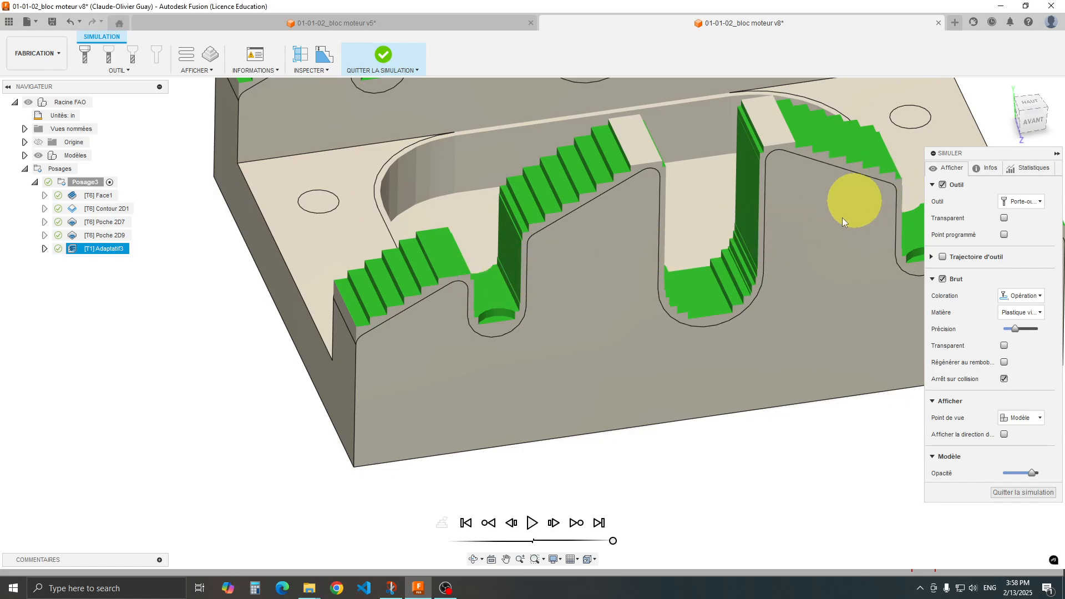
pyautogui.click(996, 492)
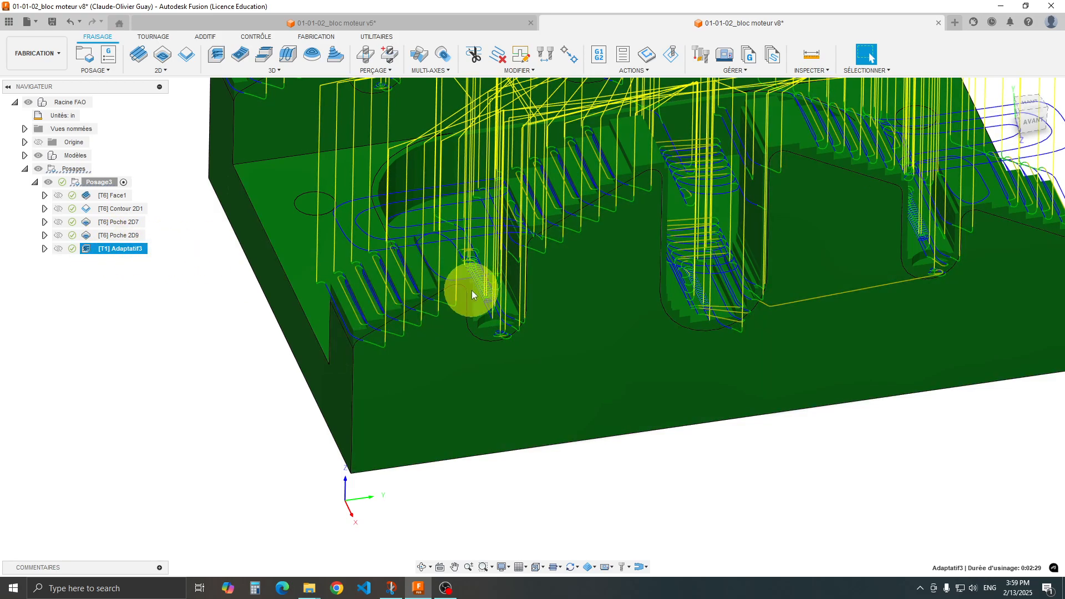
# Examine the adaptive toolpath inside the small rounded slot and across the front wall of the block.
pyautogui.scroll(5, 493, 302)
pyautogui.scroll(2, 505, 310)
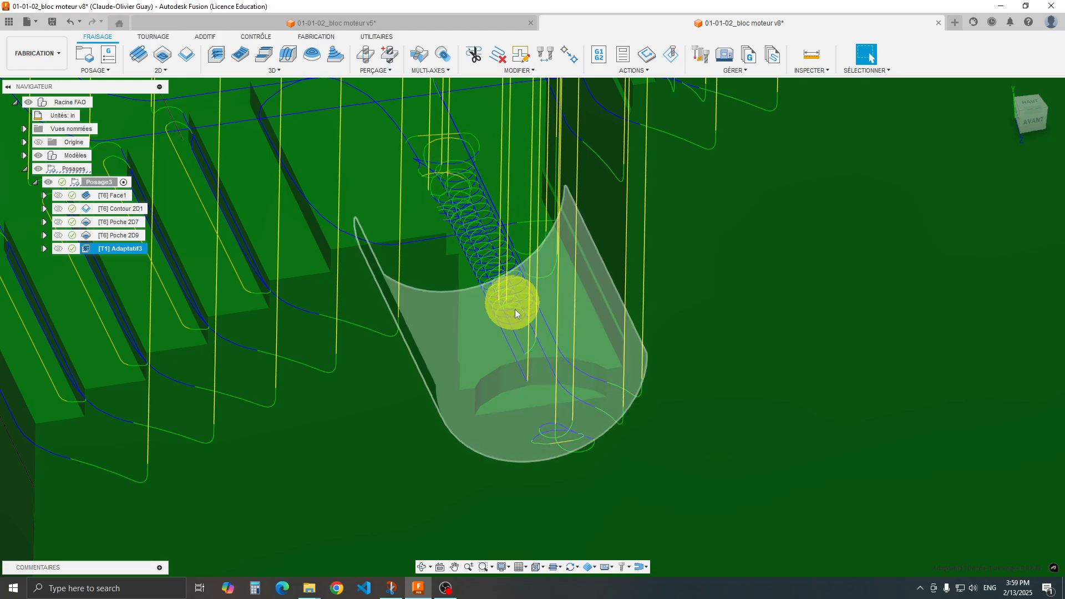
pyautogui.scroll(-3, 516, 320)
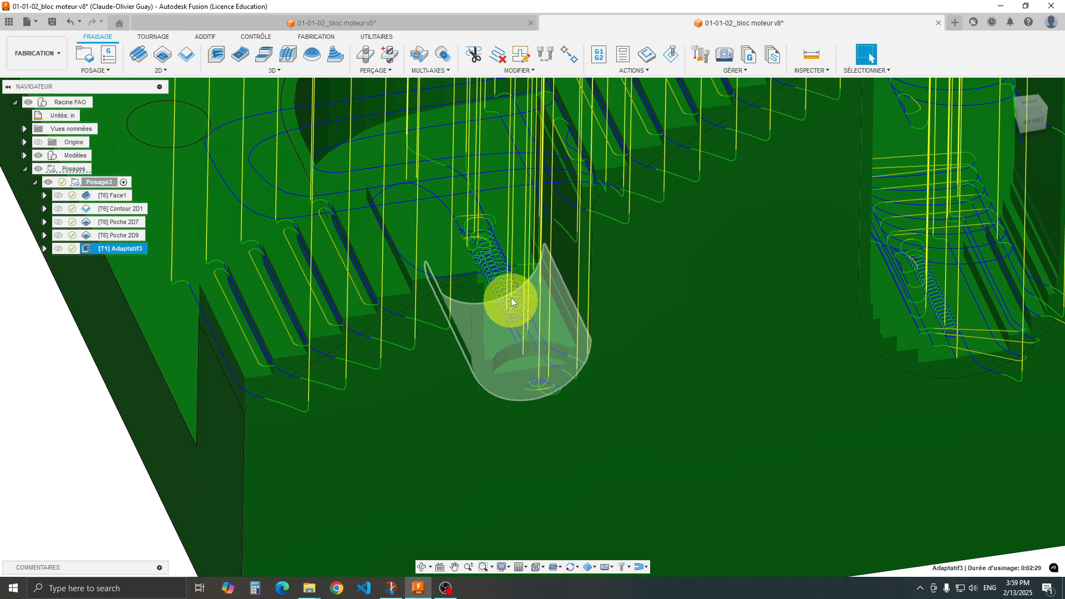
pyautogui.scroll(-5, 522, 307)
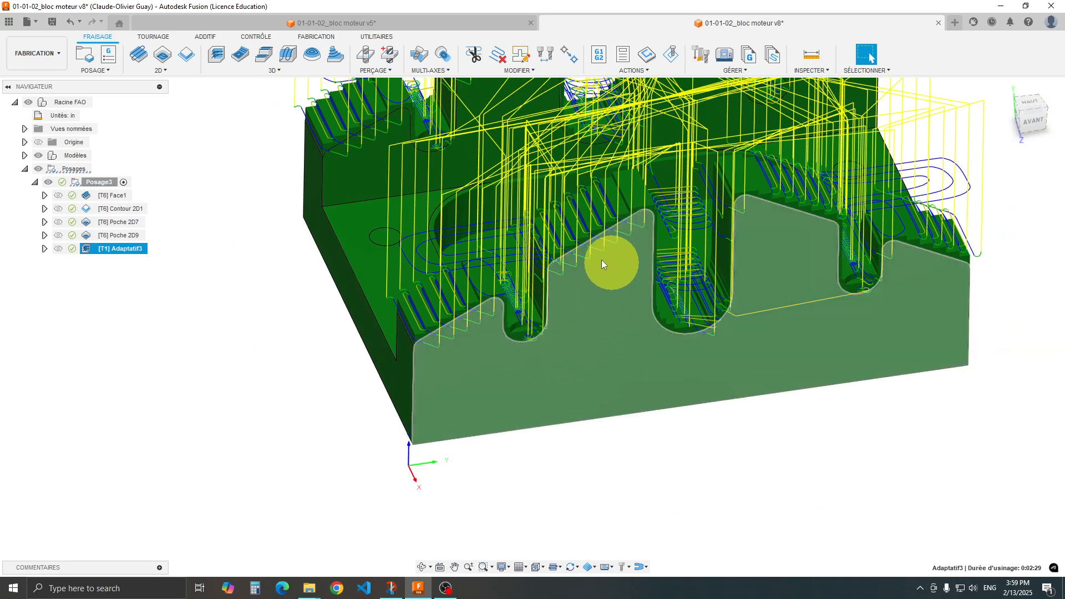
pyautogui.scroll(-2, 560, 410)
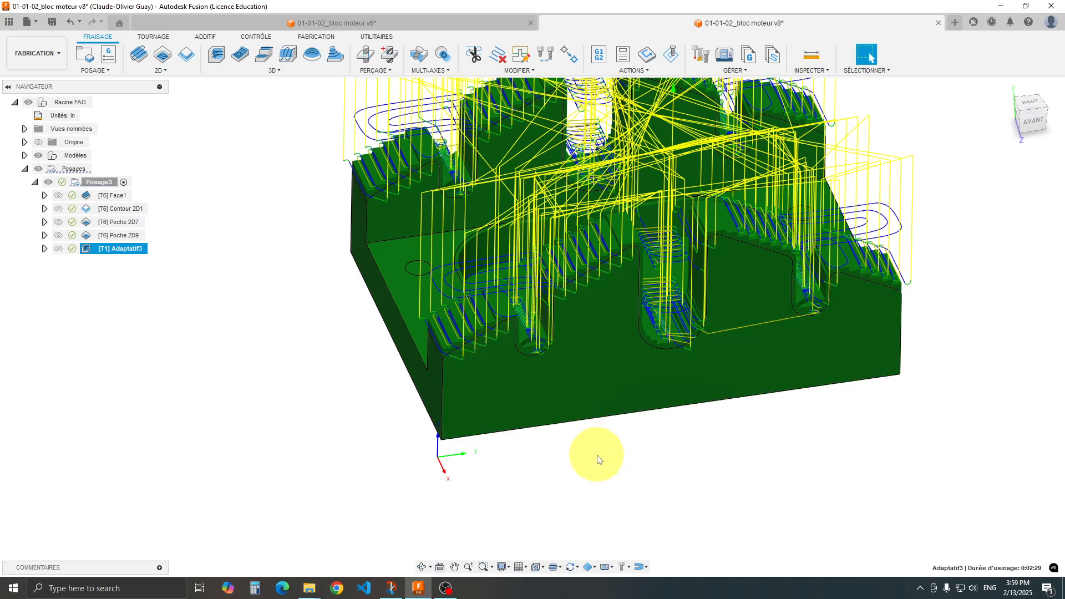
pyautogui.keyDown('shift'); pyautogui.moveTo(597, 459); pyautogui.dragTo(618, 464, button='middle'); pyautogui.keyUp('shift')
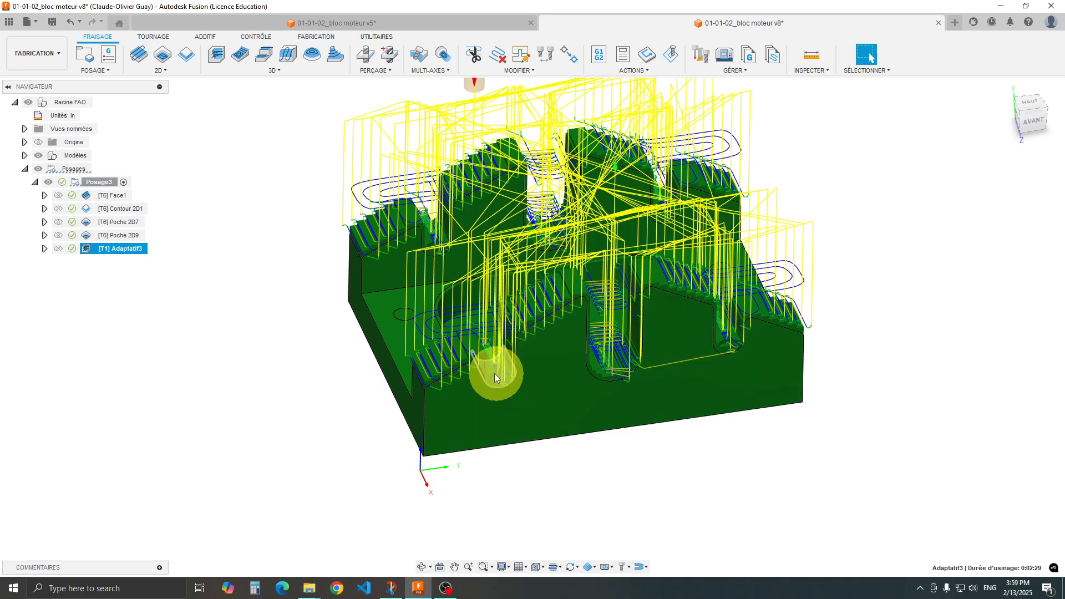